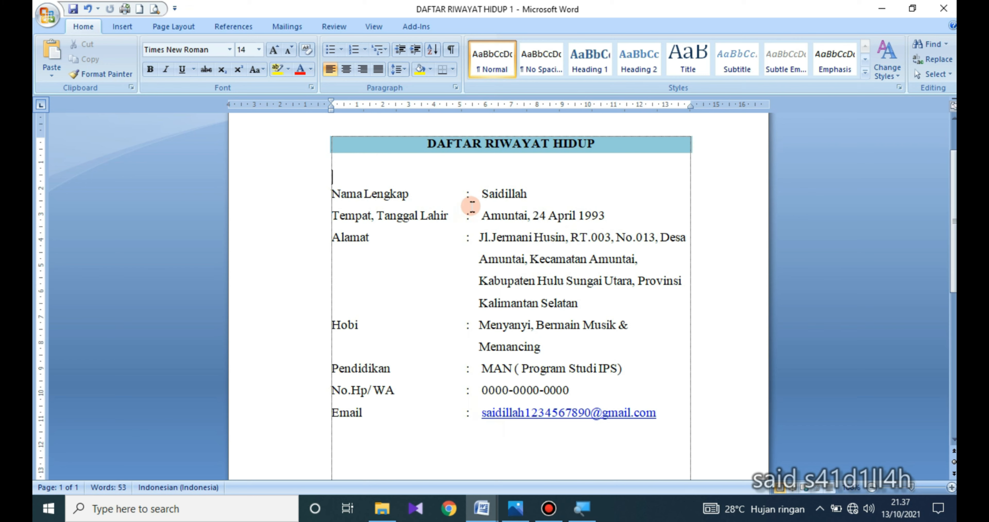
click(478, 196)
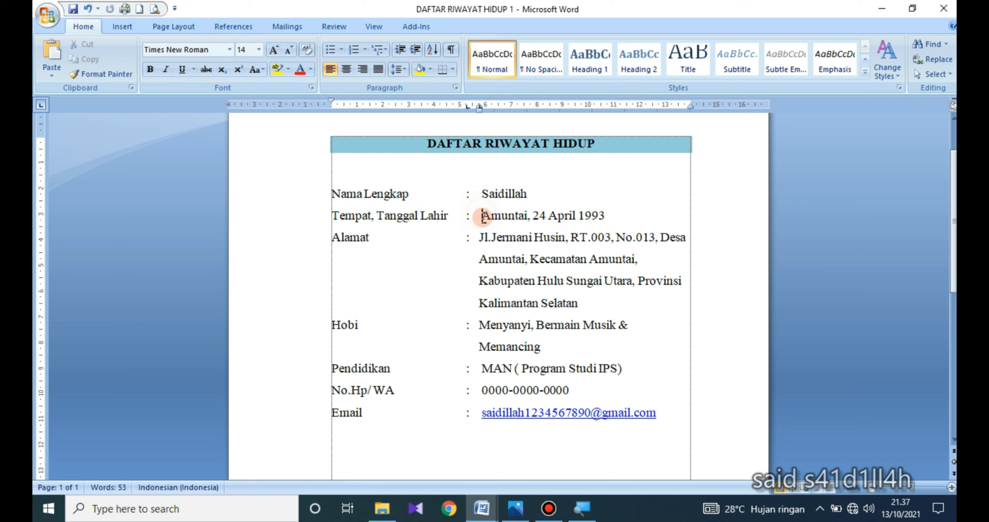
click(480, 238)
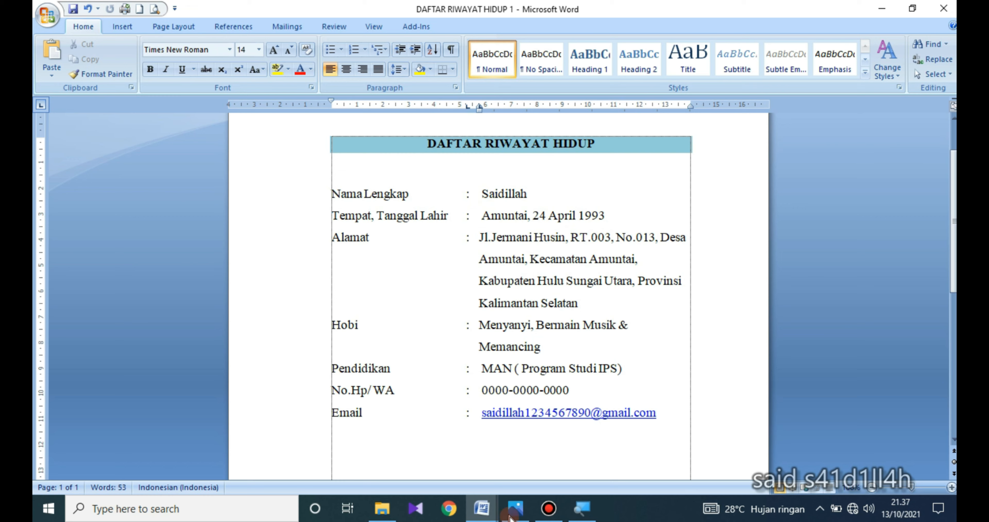
click(495, 407)
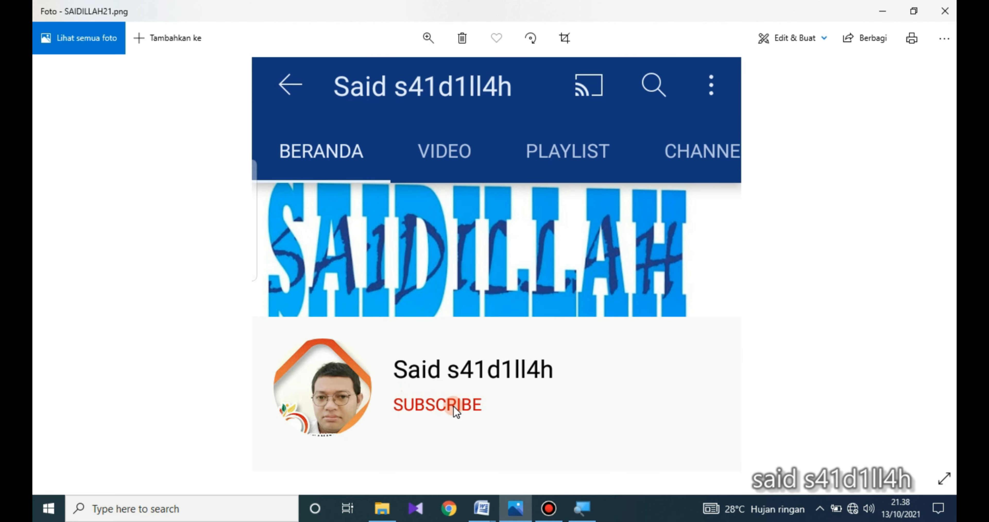
- Switch to Word with the document "DAFTAR RIWAYAT HIDUP cara 1"
click(481, 509)
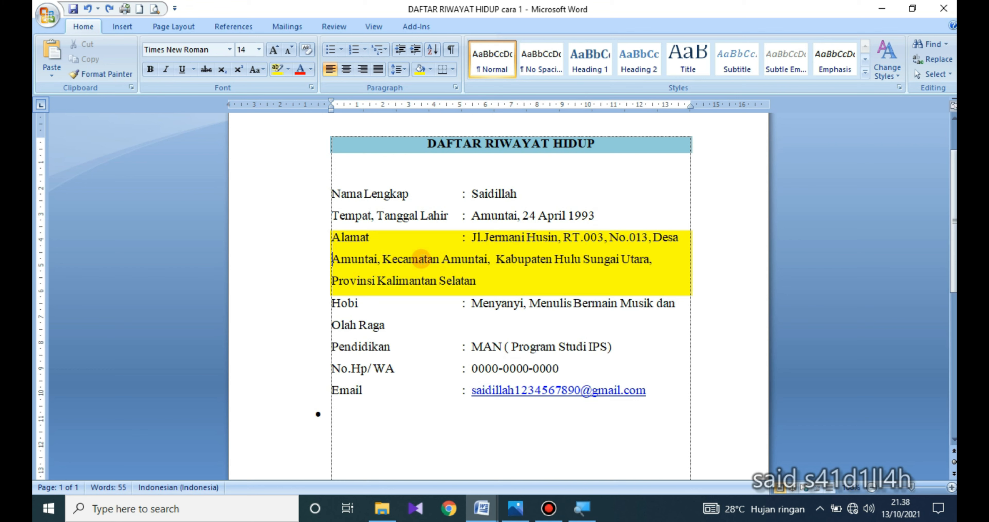
- Try to align the second line of the Alamat entry under its value with four tabs
key(Tab)
key(Tab)
key(Tab)
key(Tab)
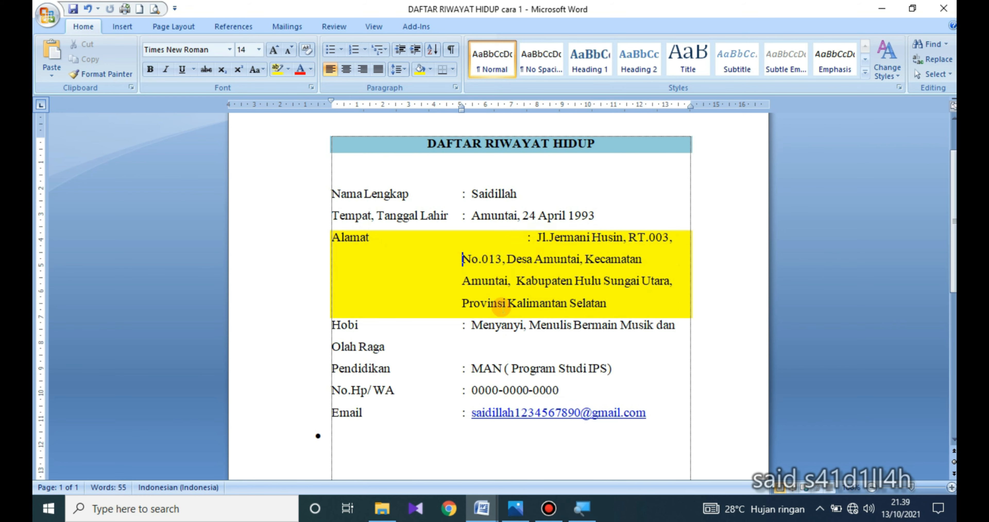
- Undo the tab indents applied to the Alamat entry
key(ctrl+z)
key(ctrl+z)
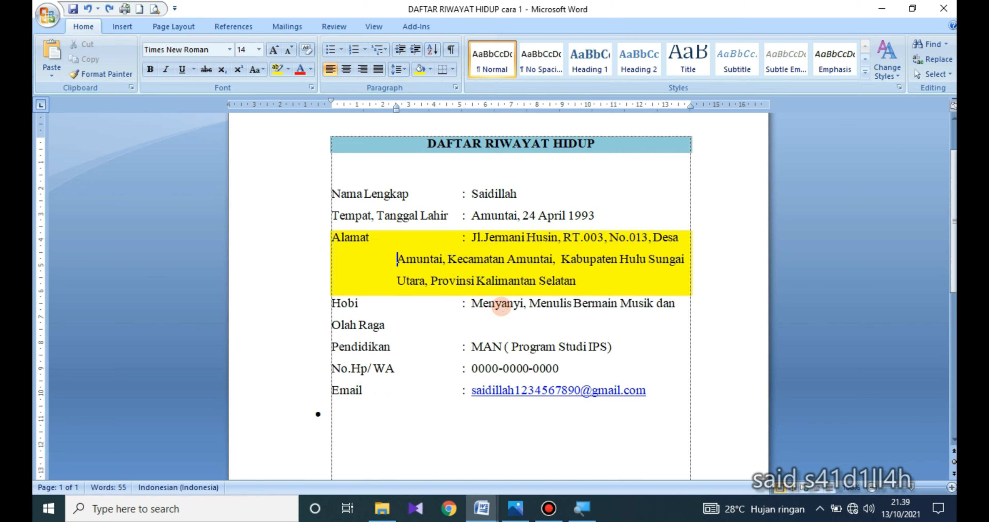
key(ctrl+z)
key(ctrl+z)
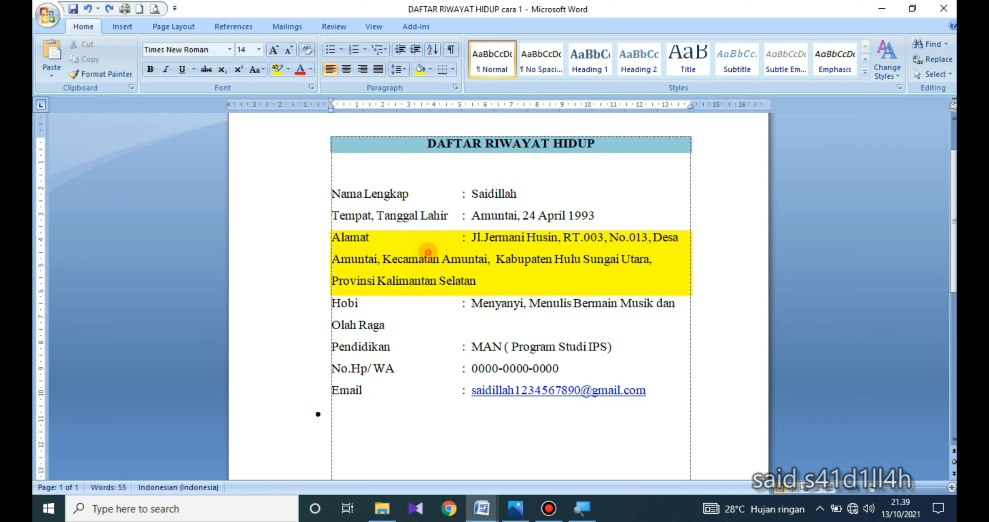
- Delete the wide gap before the colon and the spacing after it in the Nama Lengkap line
click(451, 197)
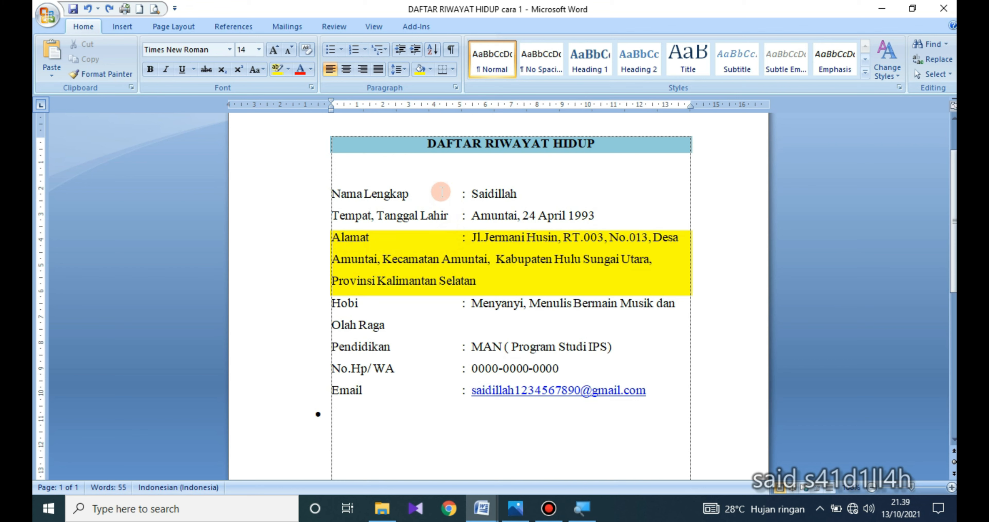
click(470, 283)
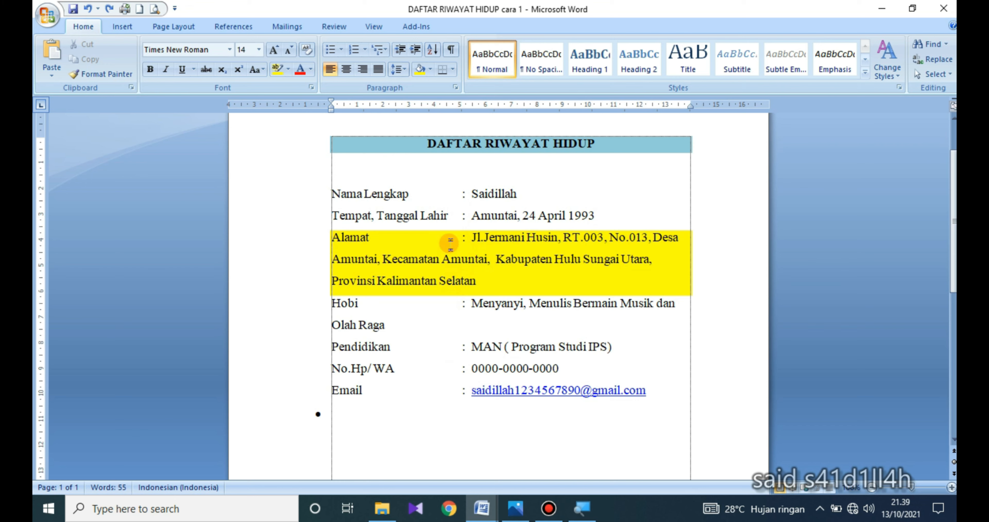
click(461, 196)
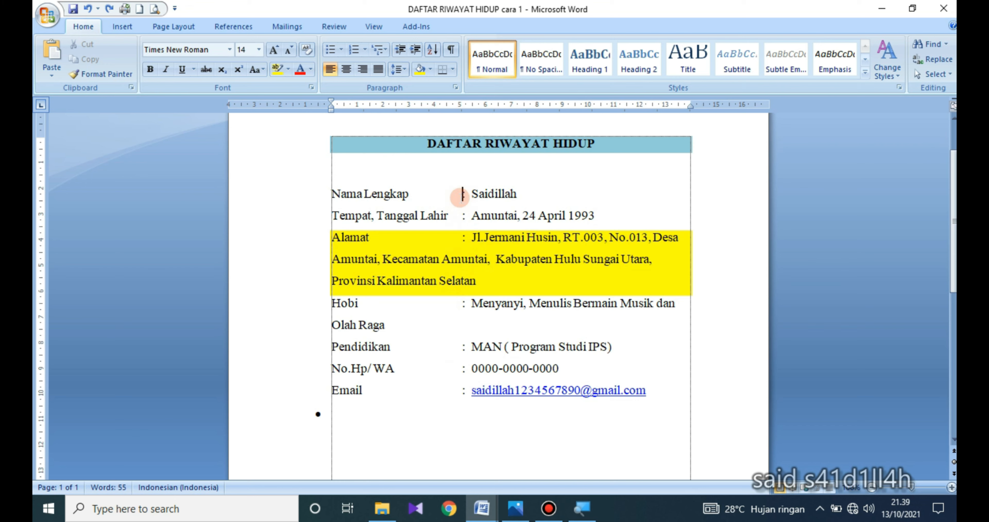
key(BackSpace)
key(BackSpace)
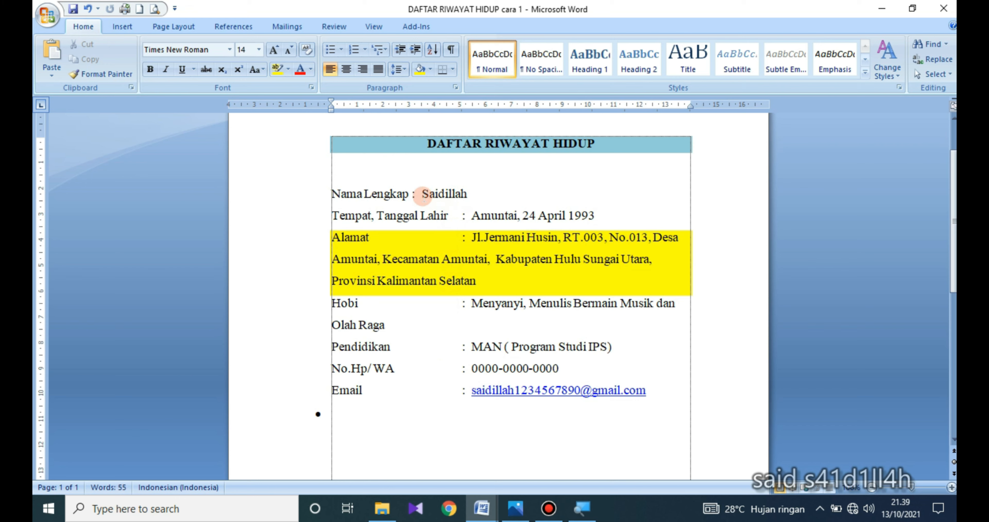
key(BackSpace)
- Delete the wide gaps before the colons in the Tempat, Tanggal Lahir line and the Alamat entry
key(BackSpace)
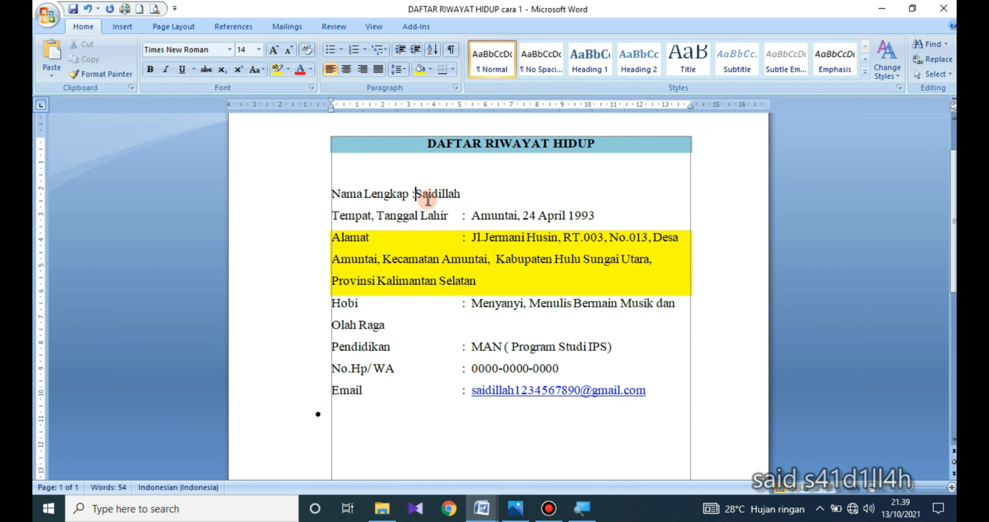
click(472, 218)
key(BackSpace)
click(462, 218)
key(BackSpace)
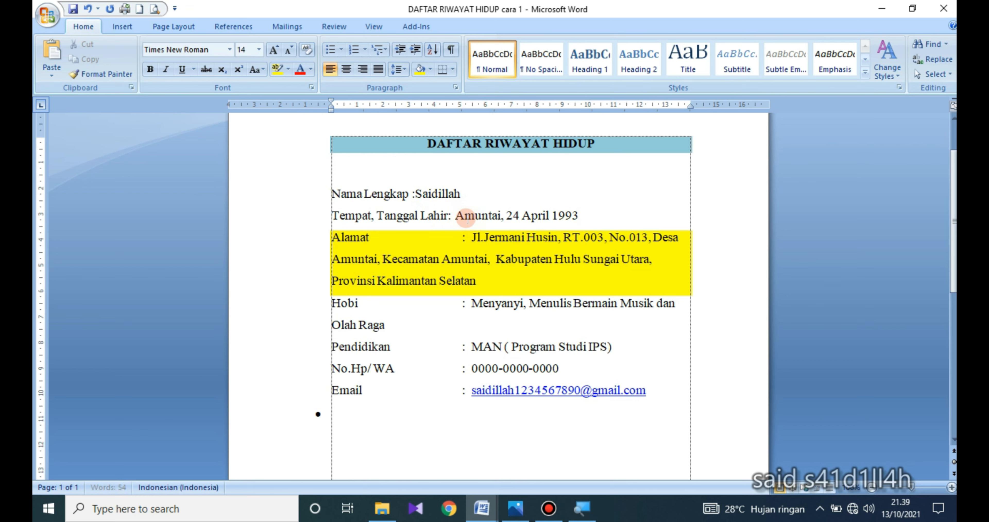
click(462, 238)
key(BackSpace)
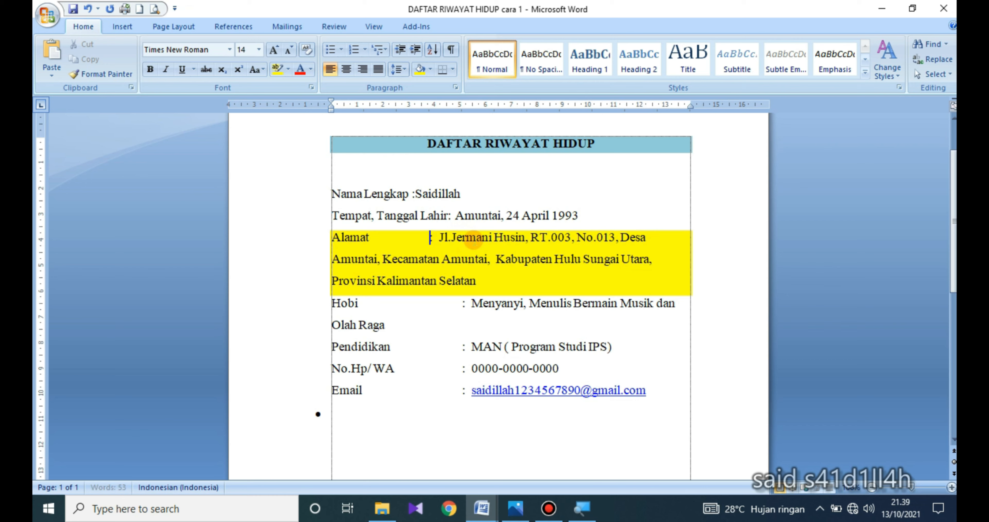
key(BackSpace)
- Delete the wide gaps before the colons in the Hobi, Pendidikan, No.Hp/WA and Email lines
key(BackSpace)
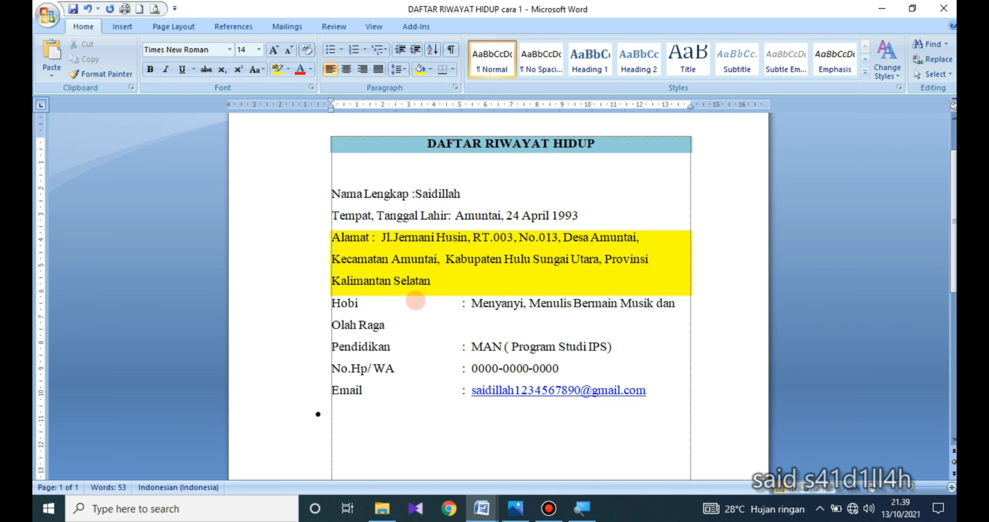
click(463, 303)
key(BackSpace)
key(BackSpace)
key(BackSpace)
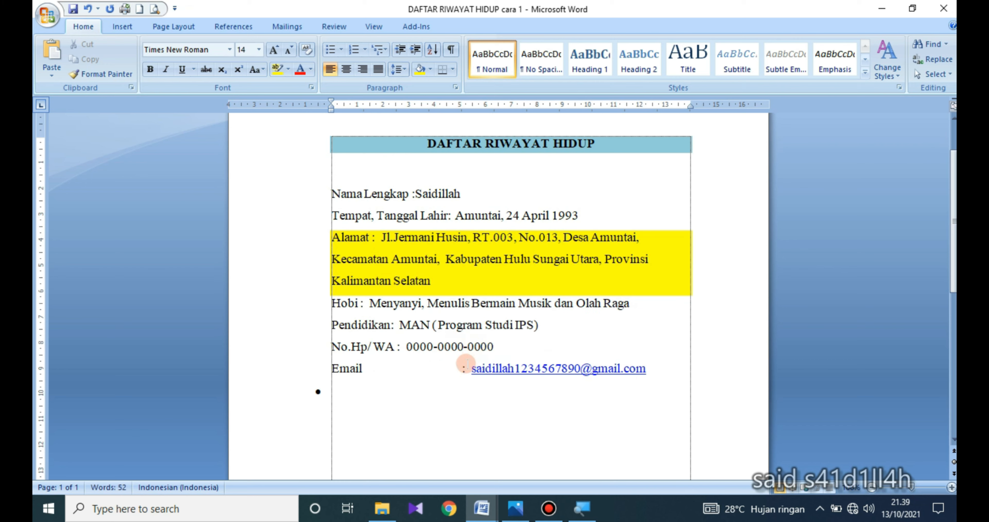
key(BackSpace)
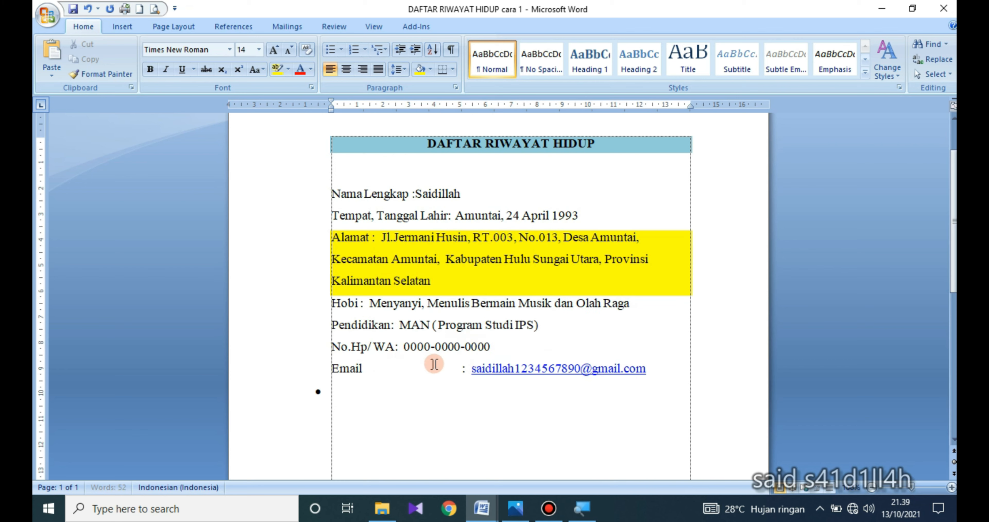
click(457, 369)
key(BackSpace)
key(BackSpace)
key(BackSpace)
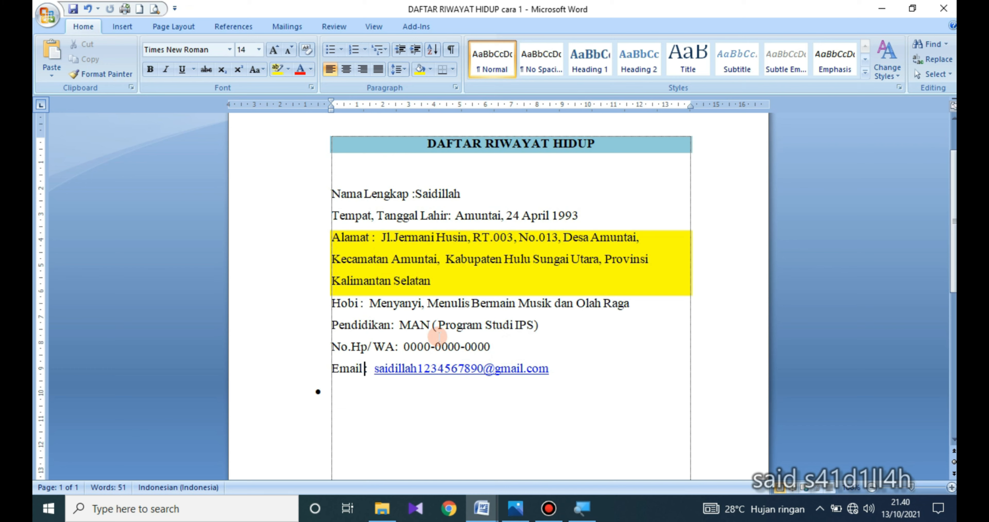
- Select the lines from Nama Lengkap to Email and set left tab stops on the ruler at about 5.25 cm and 5.5 cm
drag(326, 195, 538, 374)
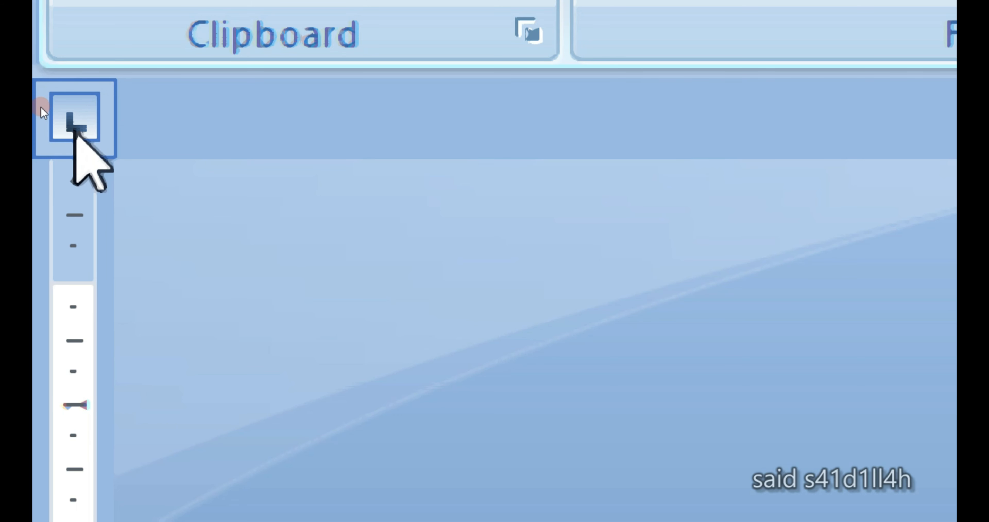
click(80, 132)
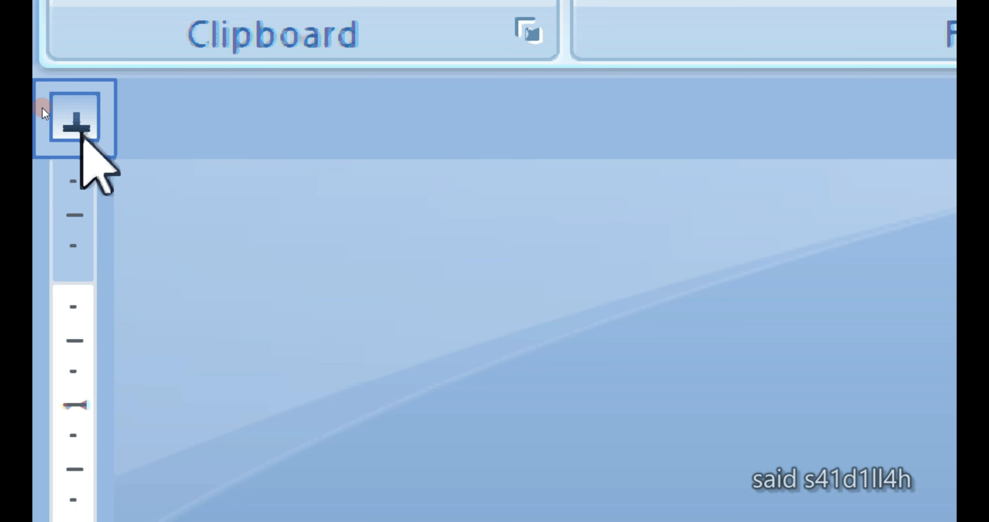
click(75, 129)
click(75, 129)
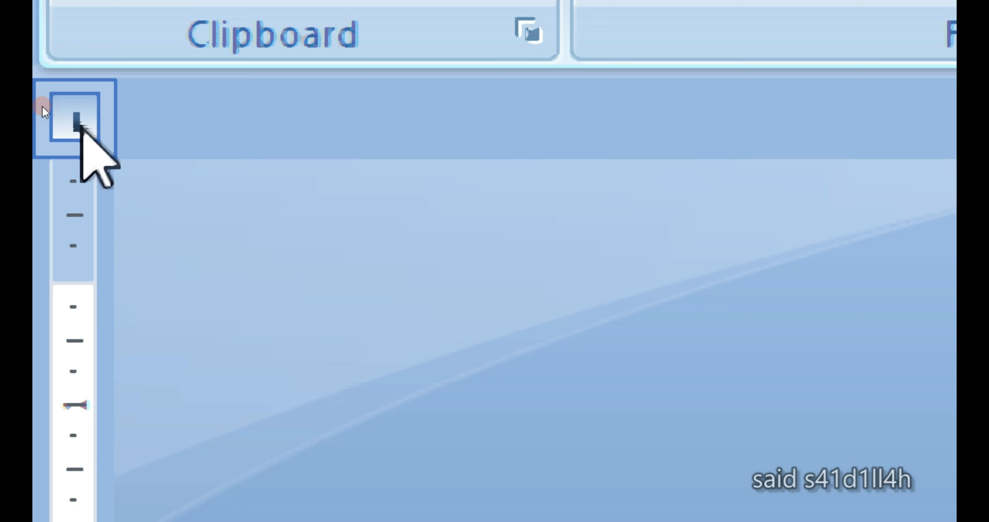
click(74, 115)
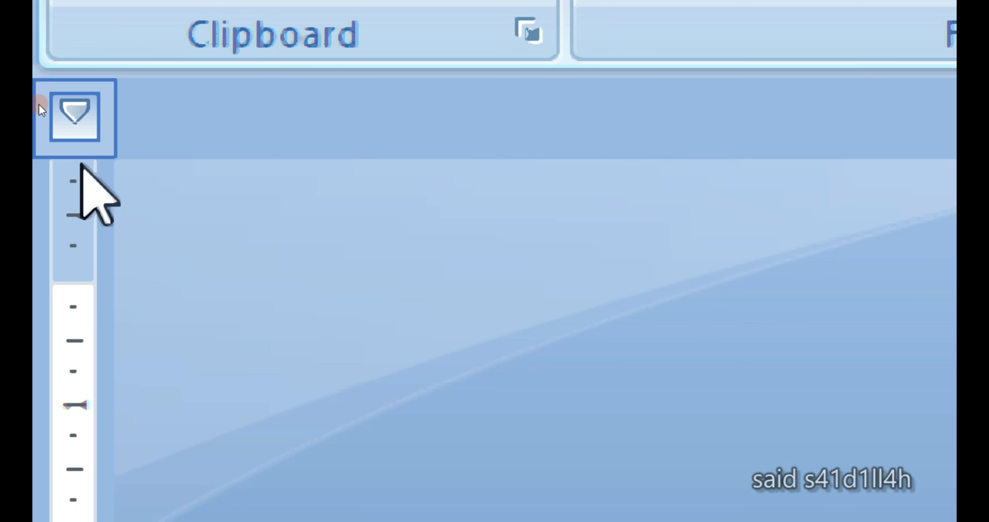
click(71, 115)
click(77, 115)
click(75, 119)
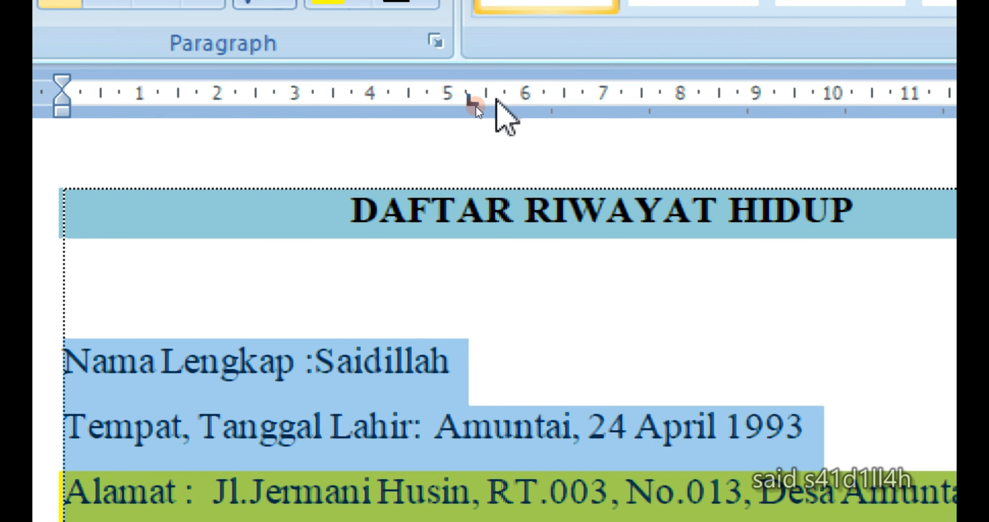
click(487, 96)
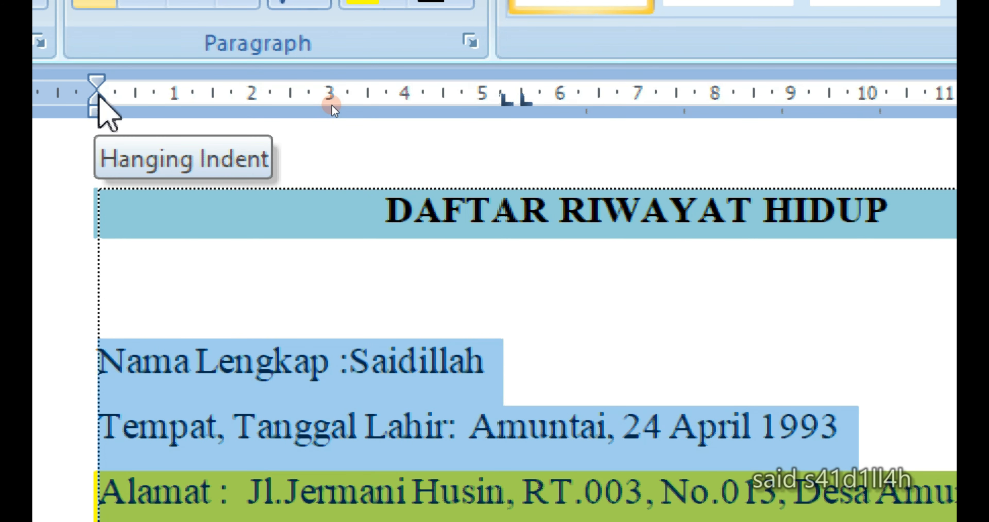
- Try the left, hanging and first-line indents on the selected lines at about 1.25 cm, returning each to 0
drag(96, 112, 192, 126)
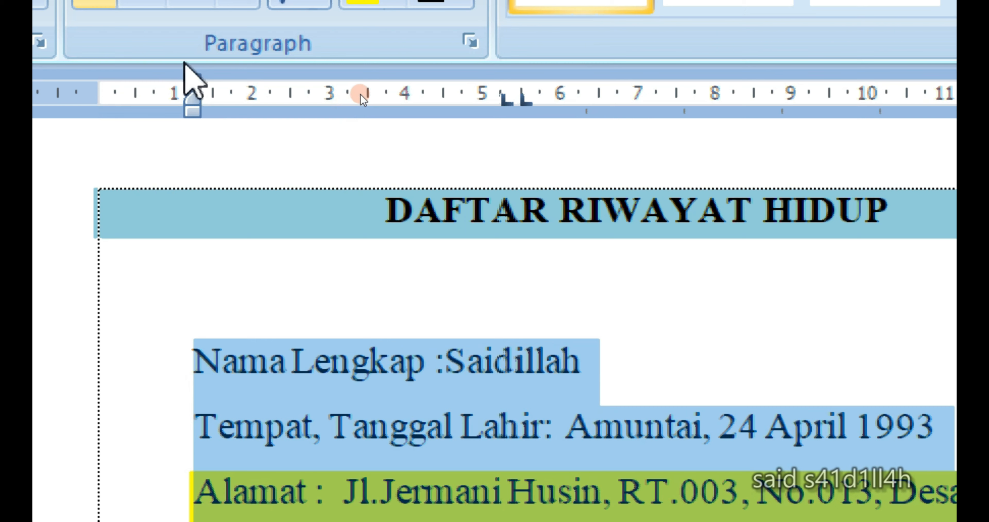
mouse_move(191, 112)
mouse_down()
mouse_move(96, 113)
mouse_move(136, 107)
mouse_move(194, 128)
mouse_move(194, 106)
mouse_up()
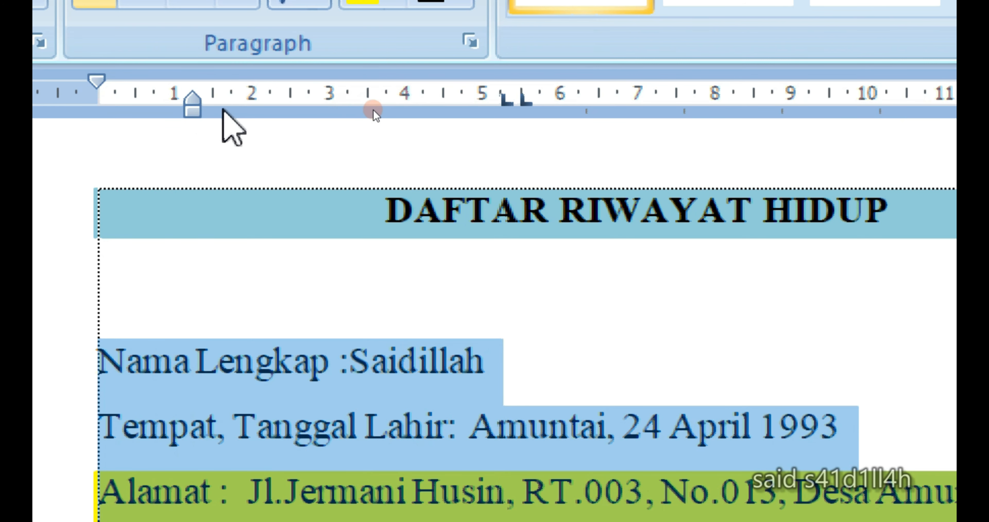
drag(194, 105, 99, 128)
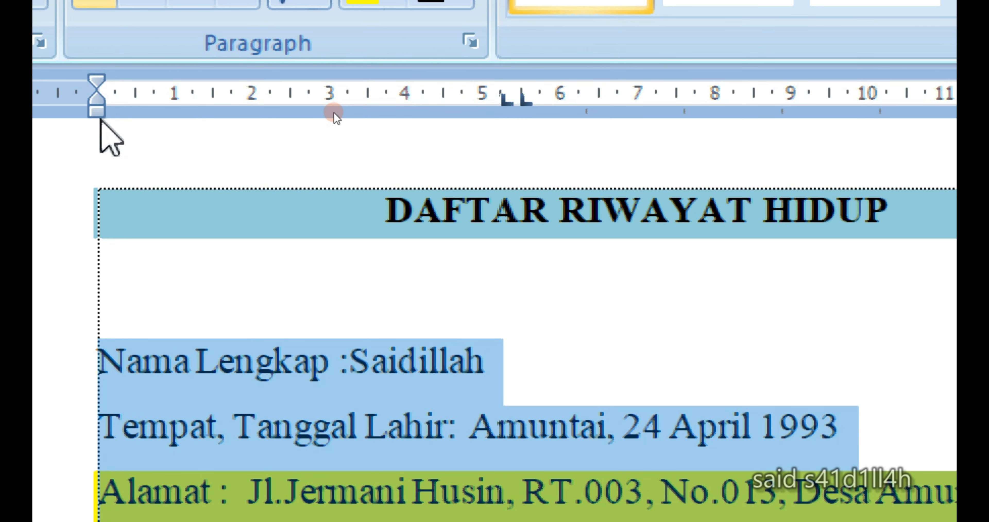
mouse_move(94, 79)
mouse_down()
mouse_move(98, 89)
mouse_move(190, 96)
mouse_up()
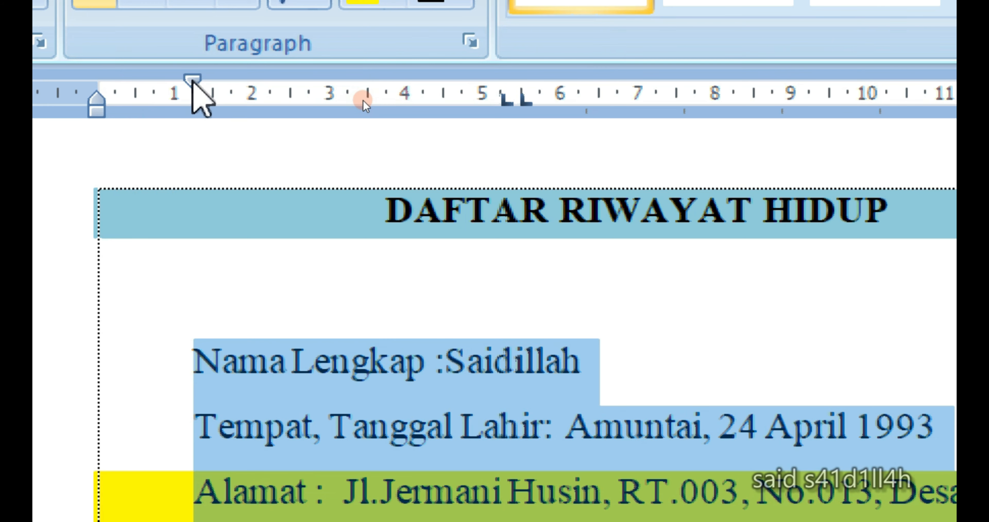
key(ctrl+z)
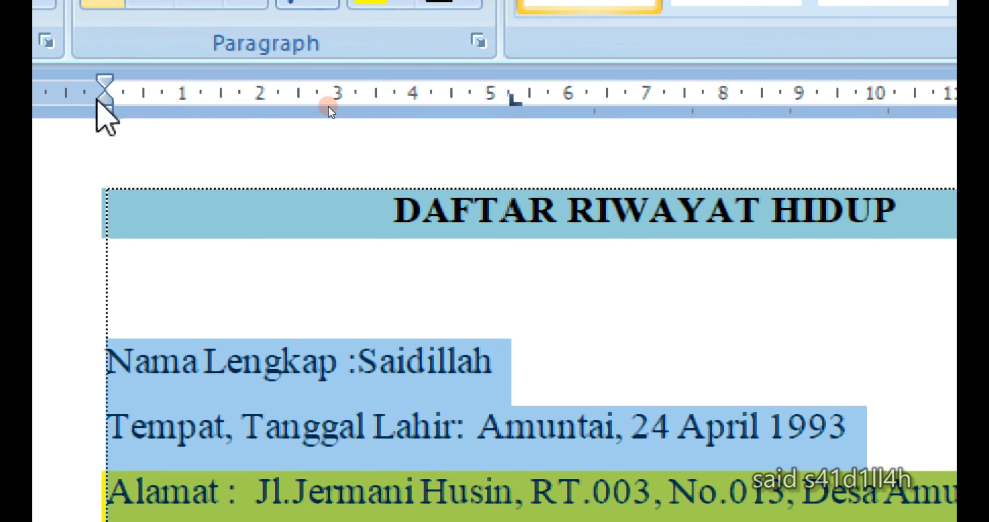
- Set the hanging indent of the selected lines to about 5.5 cm and place the cursor in the Alamat entry
mouse_move(112, 109)
mouse_down()
mouse_move(184, 123)
mouse_move(463, 132)
mouse_move(592, 159)
mouse_move(577, 156)
mouse_up()
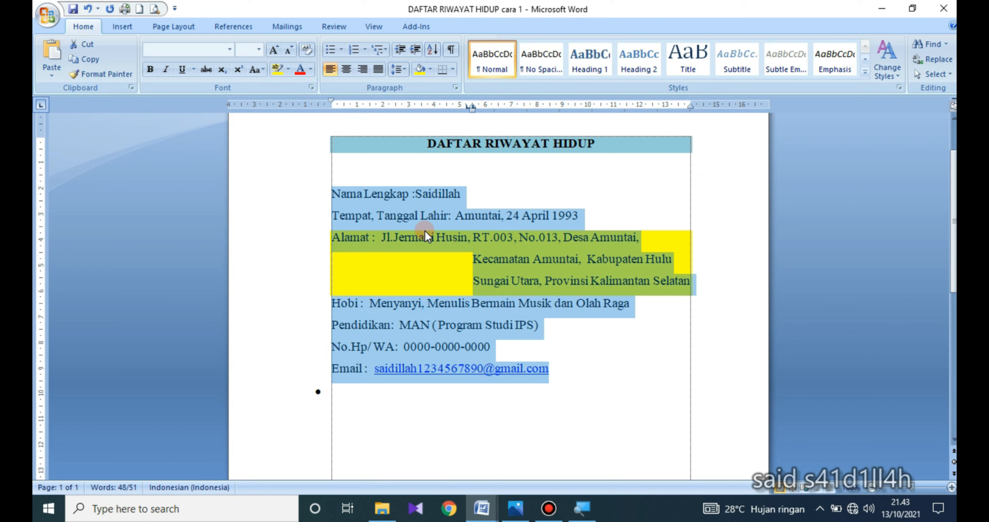
click(471, 257)
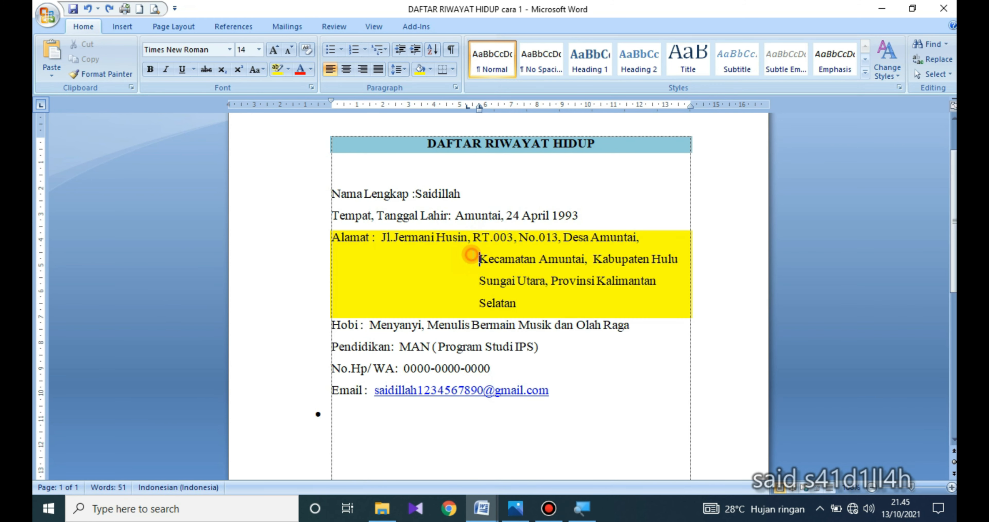
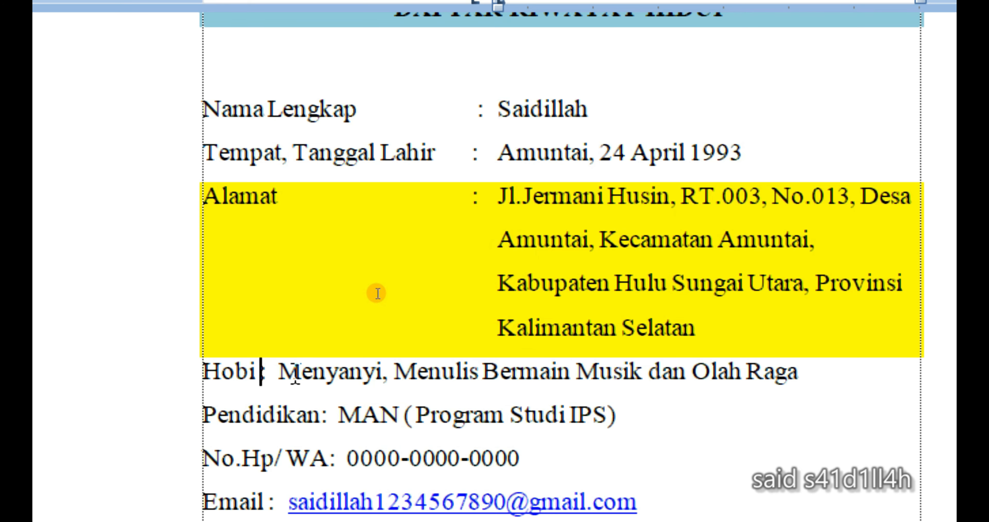
- In the Hobi line, delete the spaces after the colon and tab the colon and its entry to the two tab stops
click(283, 372)
key(BackSpace)
key(BackSpace)
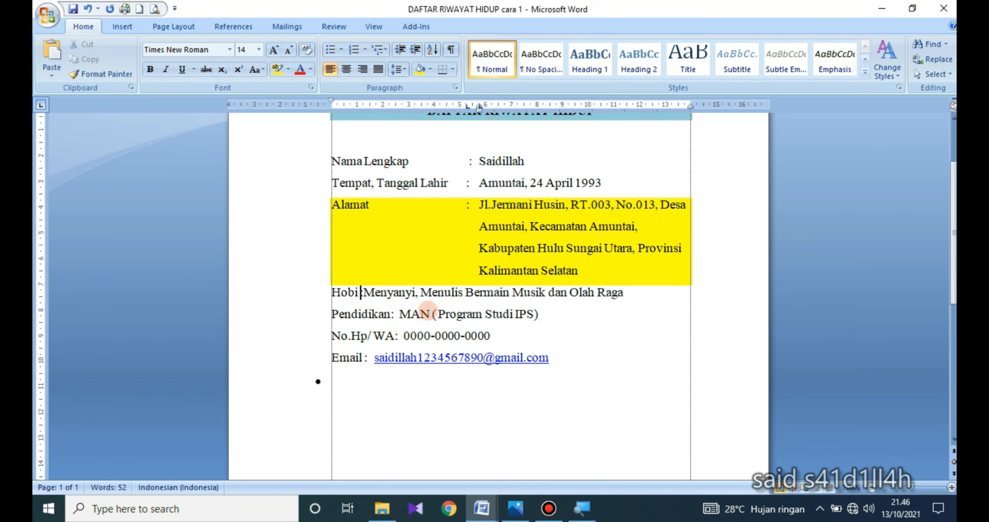
key(Tab)
click(479, 318)
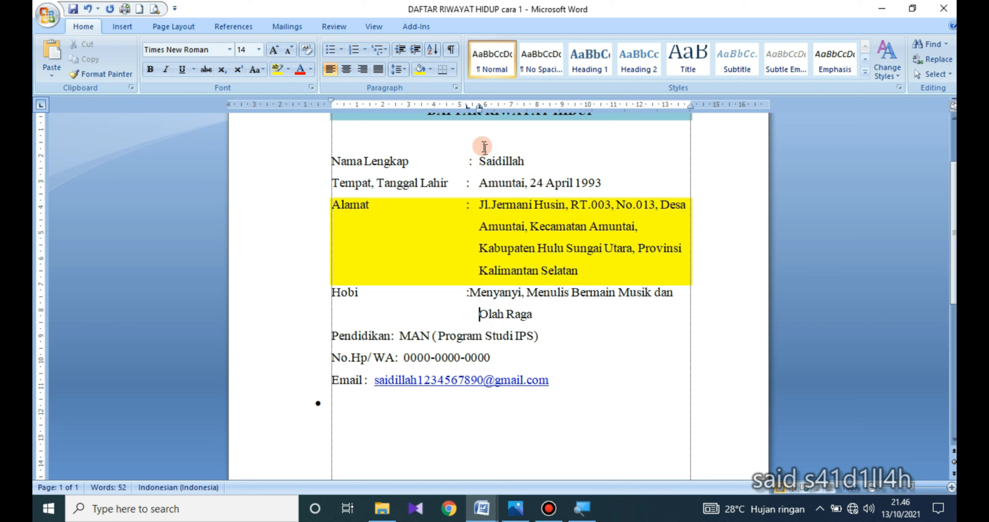
drag(477, 109, 480, 146)
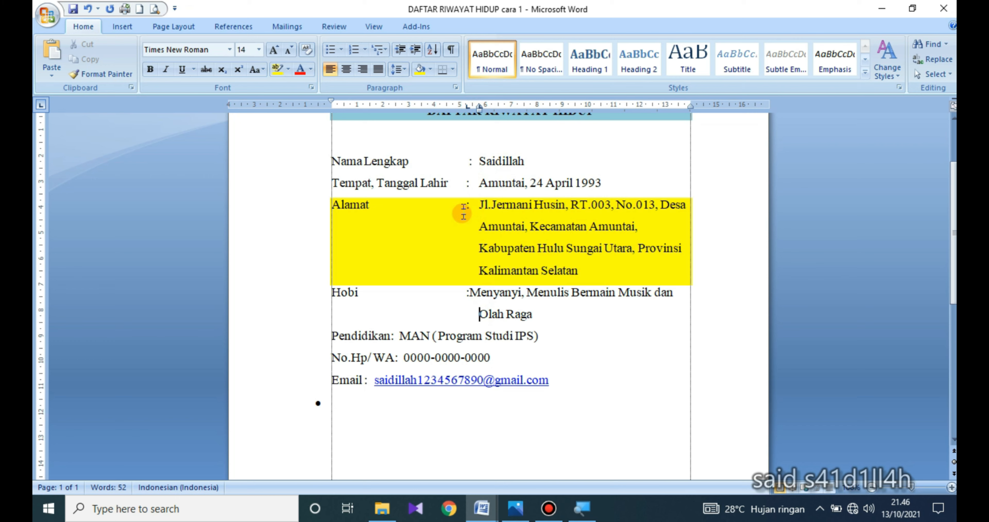
click(470, 292)
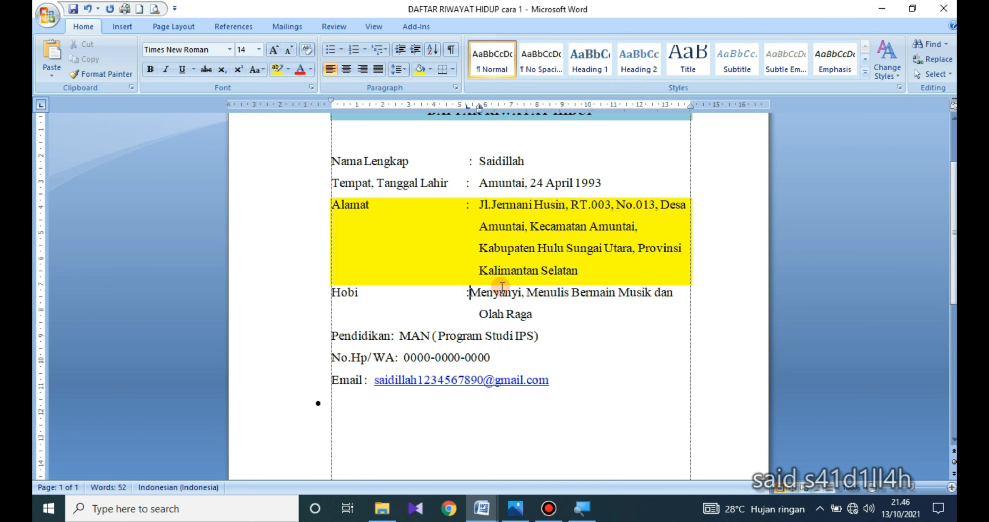
key(Tab)
- Move the colons of the Pendidikan, No.Hp/WA and Email lines to the first tab stop
click(391, 336)
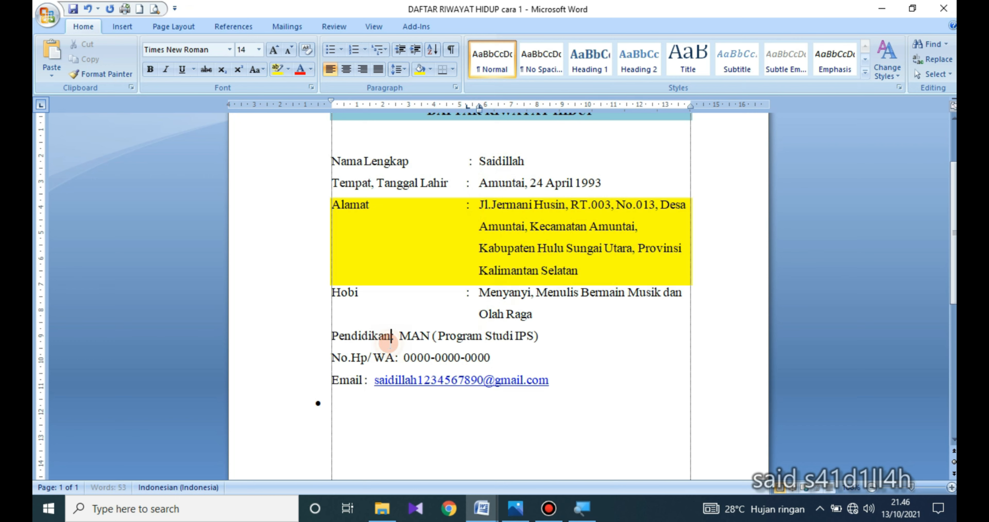
key(Tab)
click(395, 358)
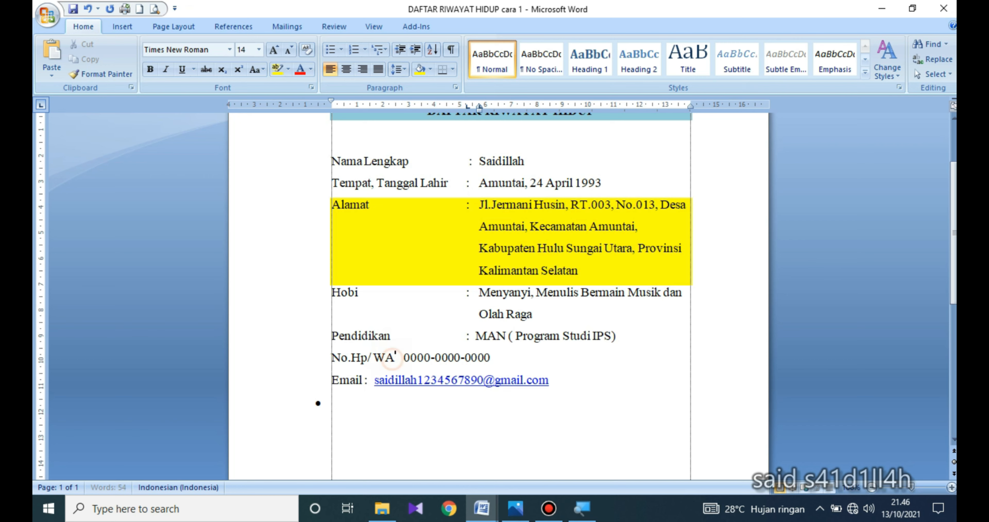
key(Tab)
click(365, 380)
key(Tab)
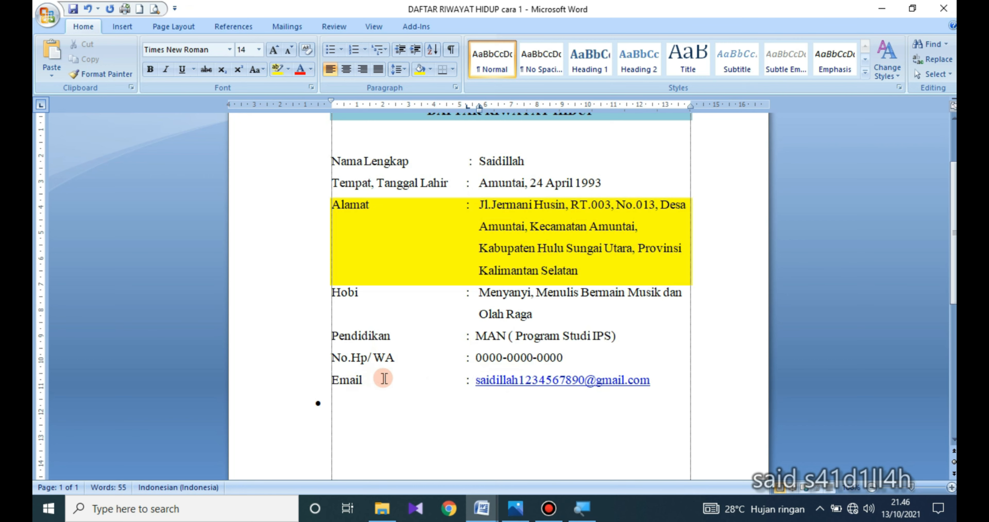
- Align the entries after the colons in the Pendidikan, No.Hp/WA and Email lines with the second tab stop
click(477, 336)
key(Tab)
scroll(467, 182, up, 1)
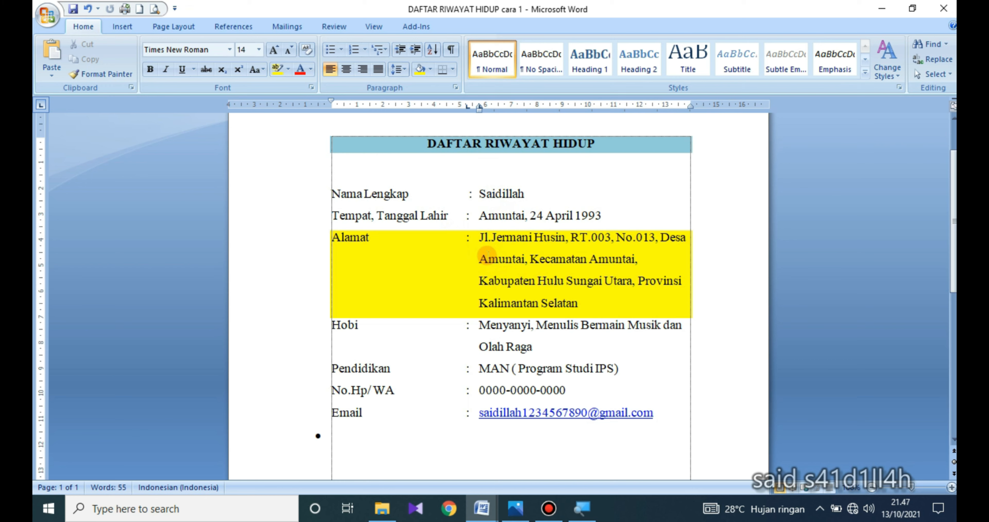
- Switch to the blank Document2 and set left tab stops at about 6.25 and 6.75 cm and a hanging indent of about 7 cm
click(483, 508)
click(810, 442)
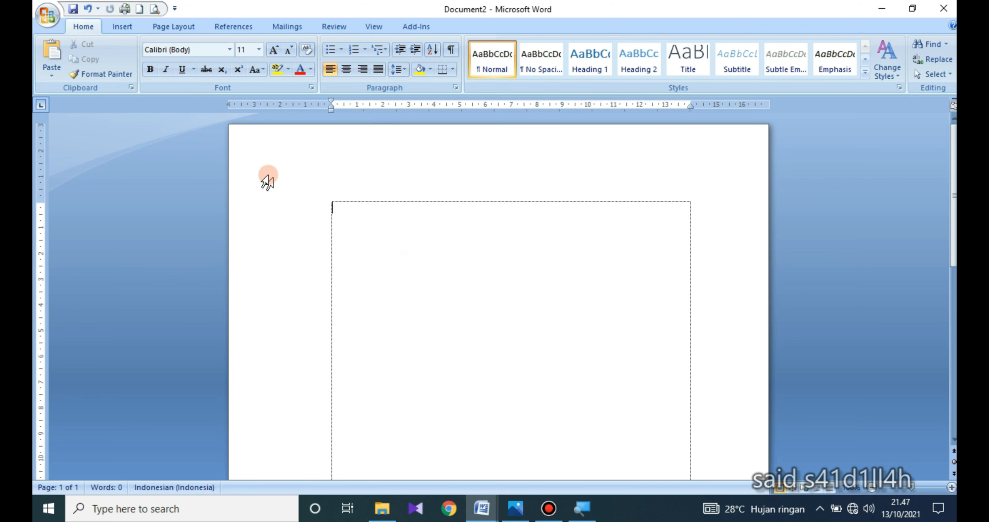
click(39, 105)
click(41, 106)
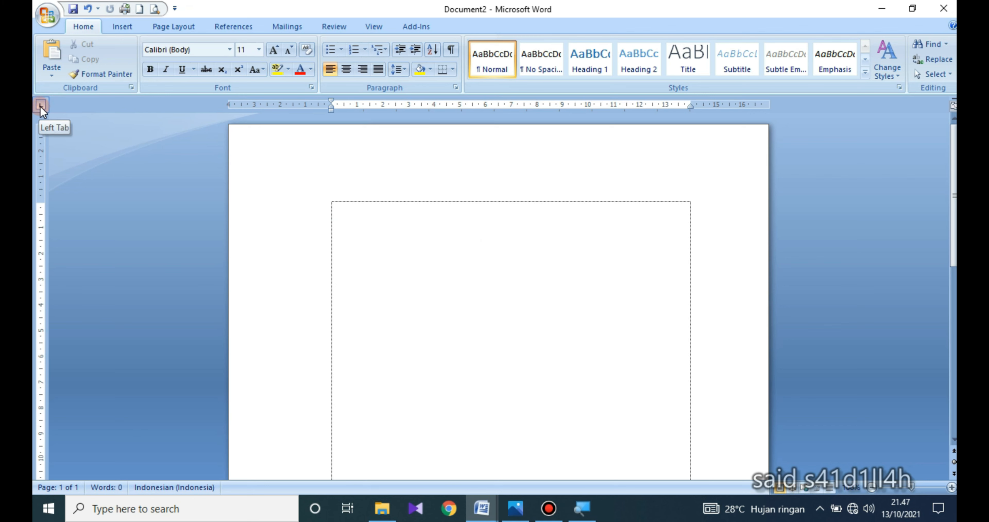
click(494, 106)
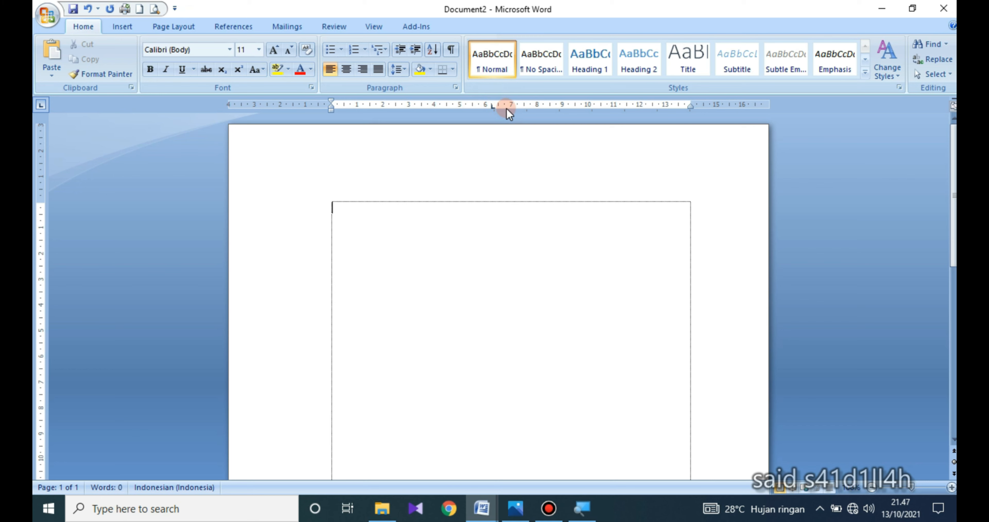
click(506, 106)
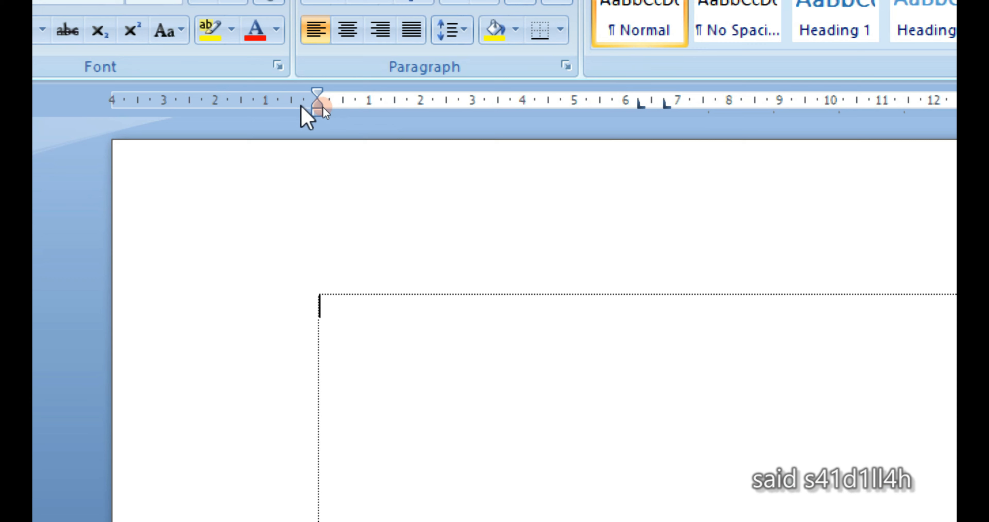
drag(321, 105, 321, 105)
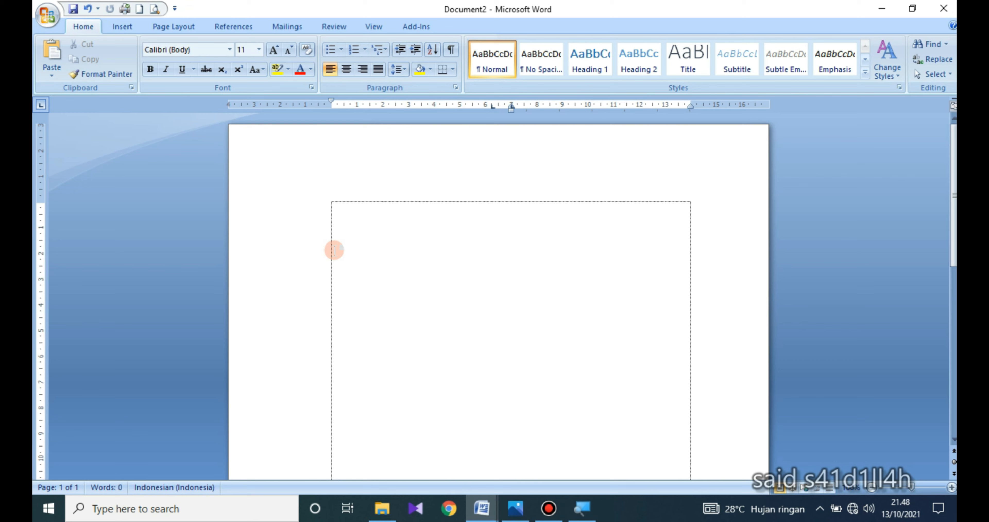
- Write a Nama line with the colon and the person's name at the tab stops, and start a new line
text(Nama)
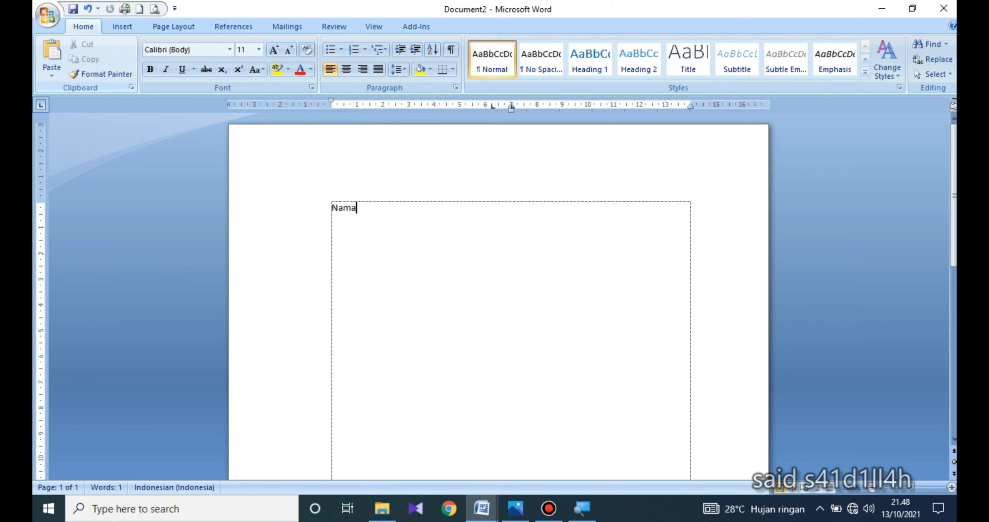
key(Tab)
- Write an Alamat line with a colon and a short address at the tab stops, separating the words of the place name with a space
key(Tab)
text(Saidil)
key(Return)
text(Alamat)
key(Tab)
text(:)
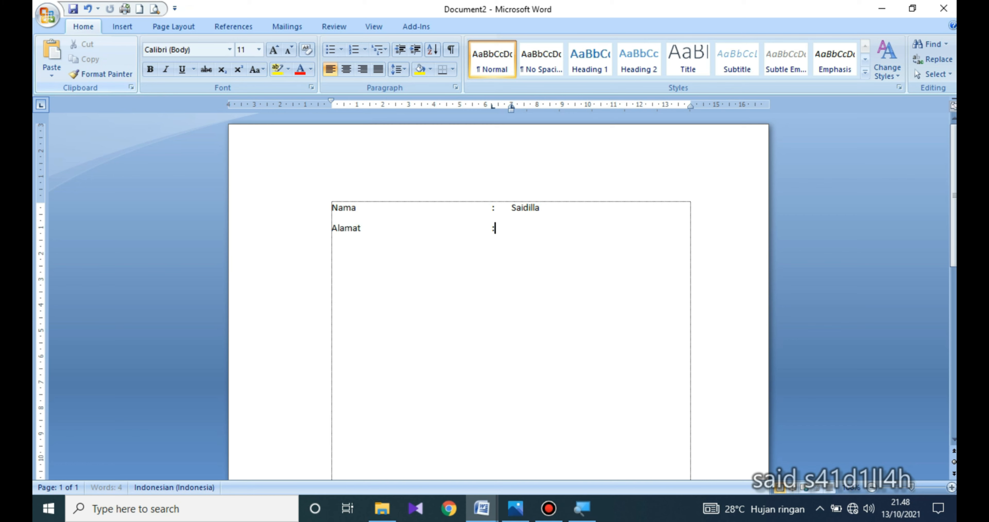
key(Tab)
text(Desa Hulusungai)
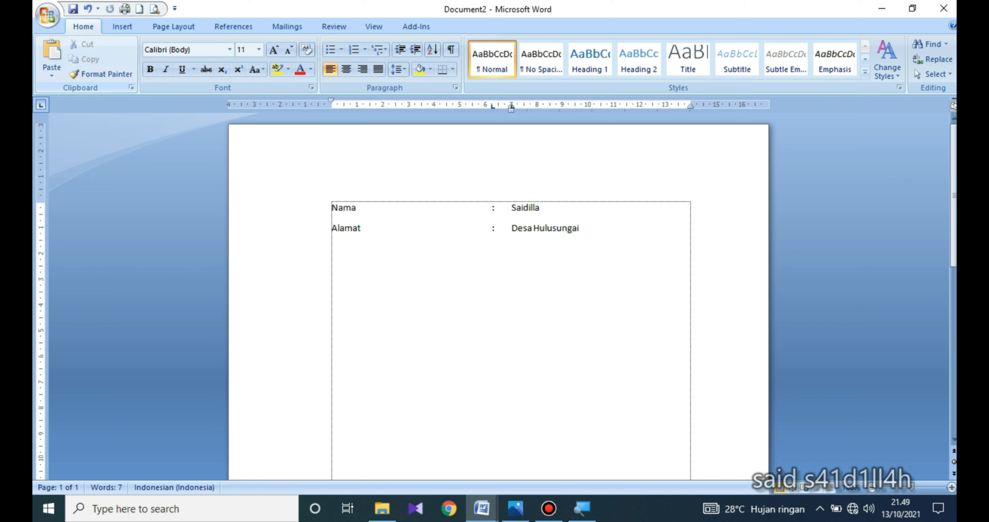
click(553, 228)
- Extend the Alamat entry with groups of repeated filler letter g until the text wraps over several lines
text(gggggggggggg g)
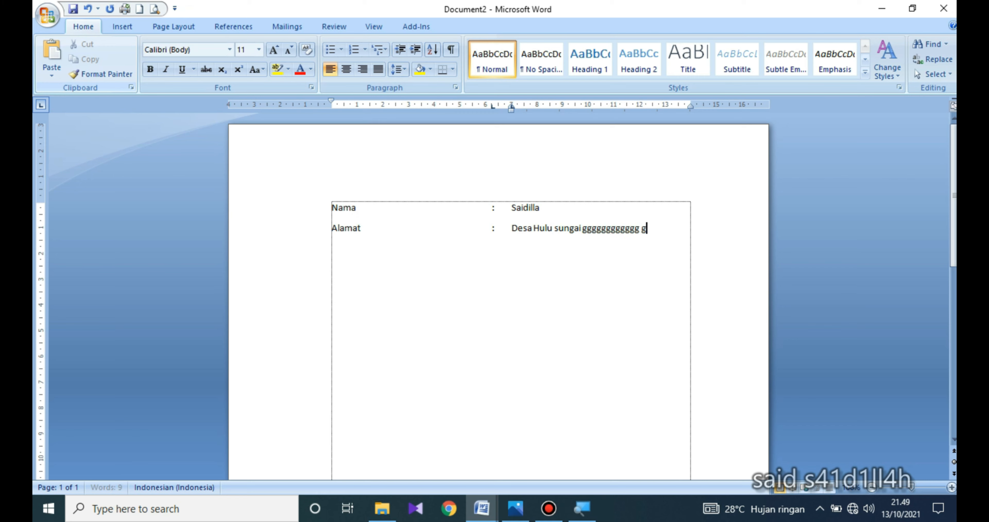
text(ggggggg ggggggg)
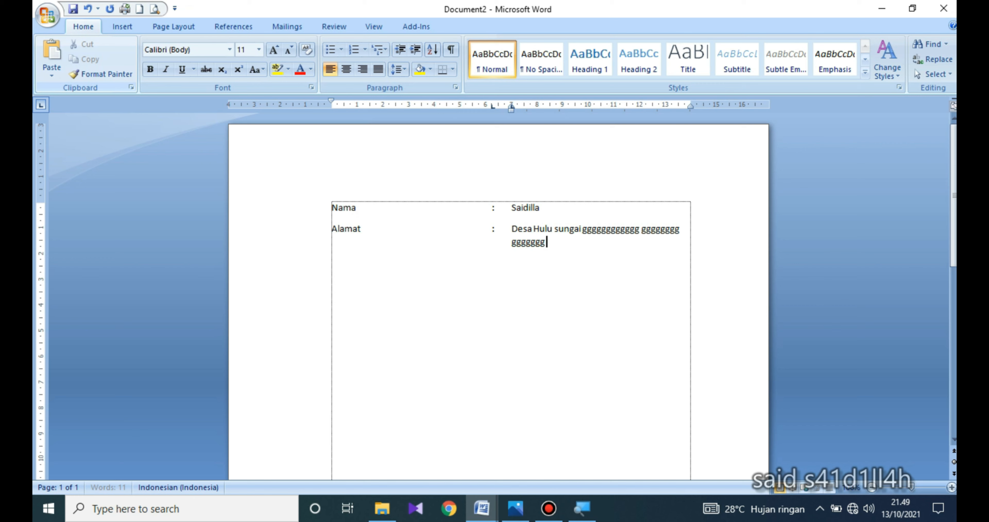
text( ggggggggg ggg    g)
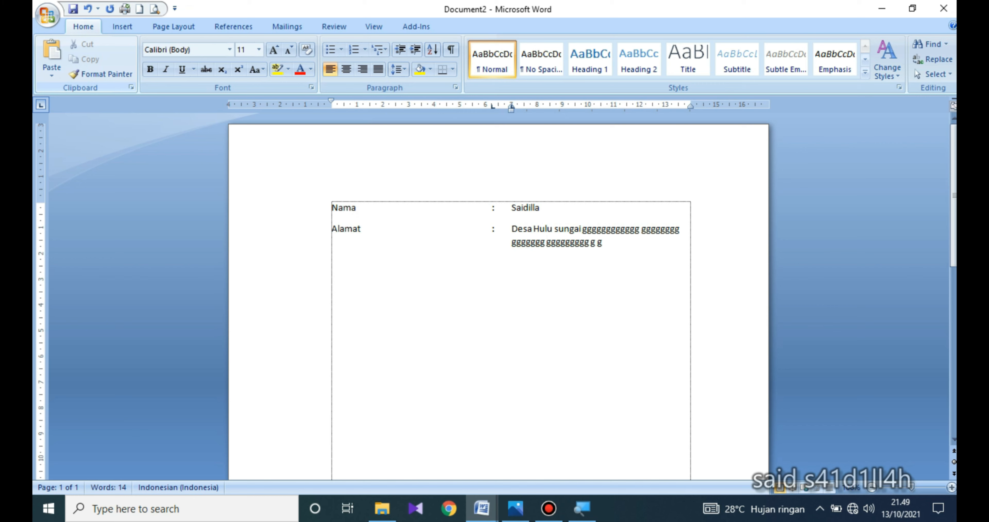
text(ggggggggggggggggg)
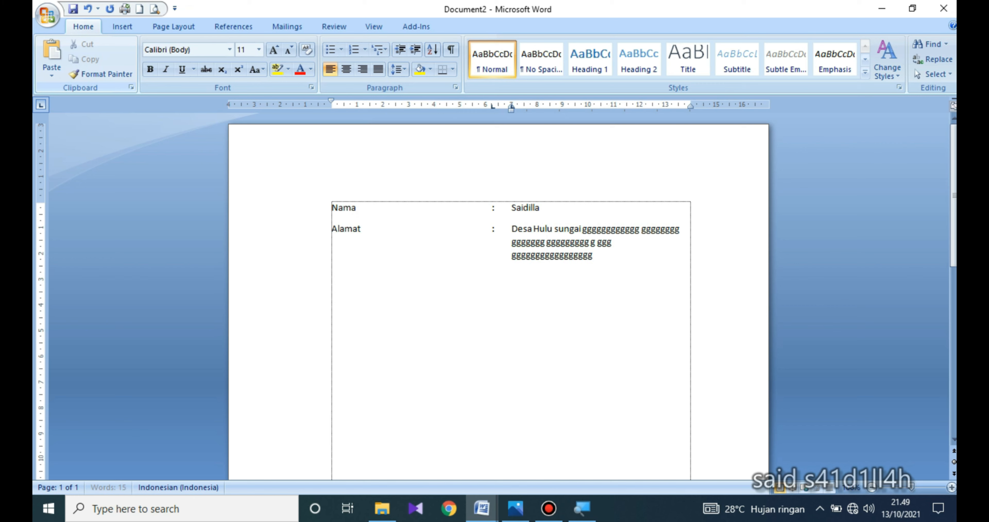
text(gggggggggggtt gggggggggggggggg g)
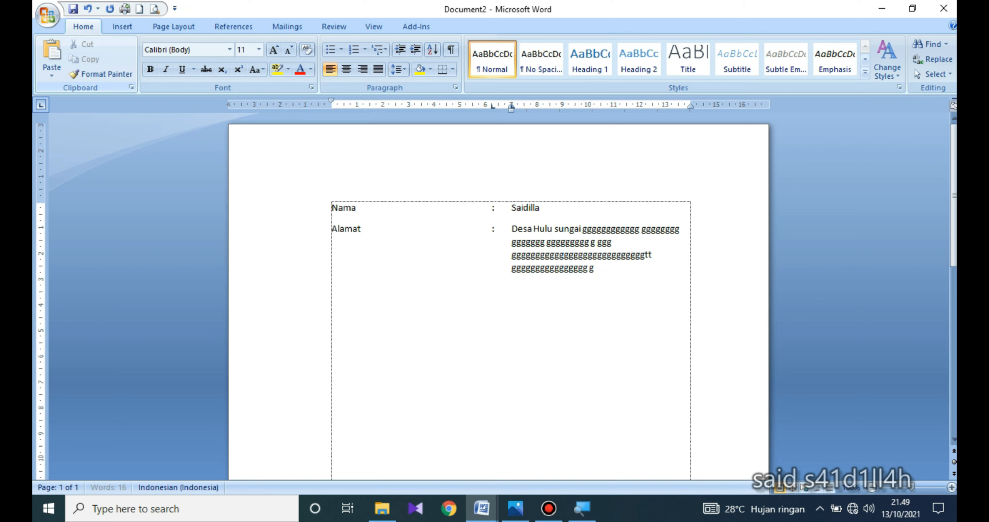
text(ggggggggggggggggggggggggggg)
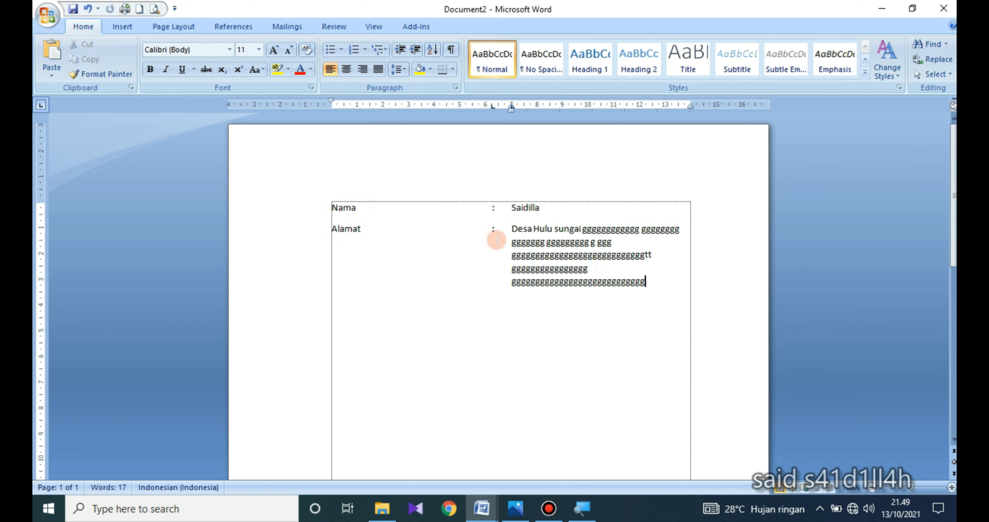
- Switch to the document DAFTAR RIWAYAT HIDUP 1 and examine the colon alignment in the Hobi, Pendidikan, No.Hp/WA and Email lines
click(483, 509)
click(458, 460)
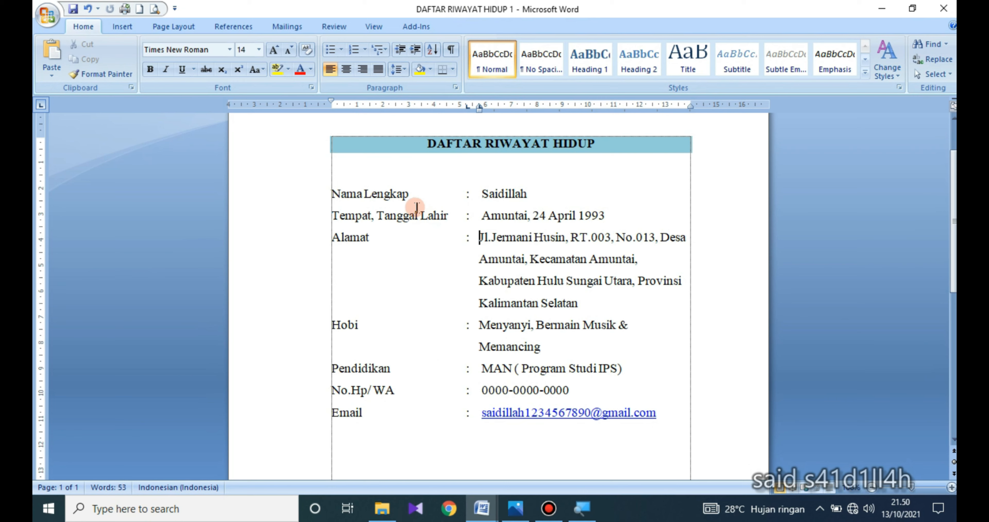
click(456, 327)
click(462, 370)
click(466, 391)
click(466, 413)
click(465, 388)
click(465, 372)
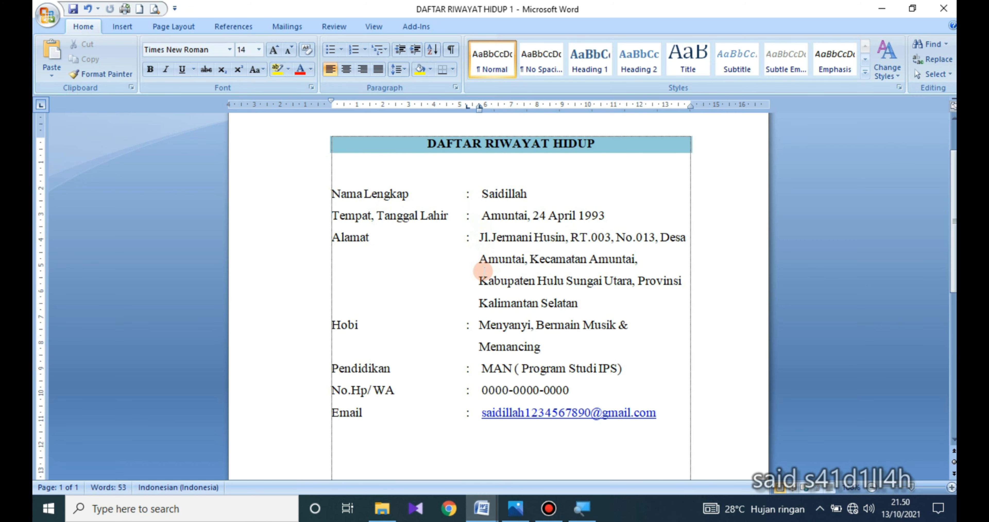
- Switch to the Photos app to view the channel image
click(504, 513)
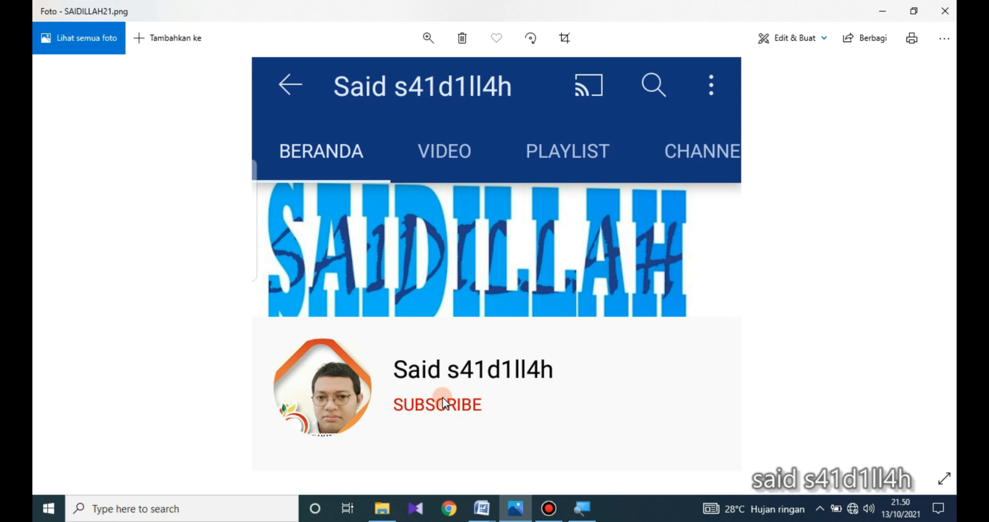
mouse_move(540, 511)
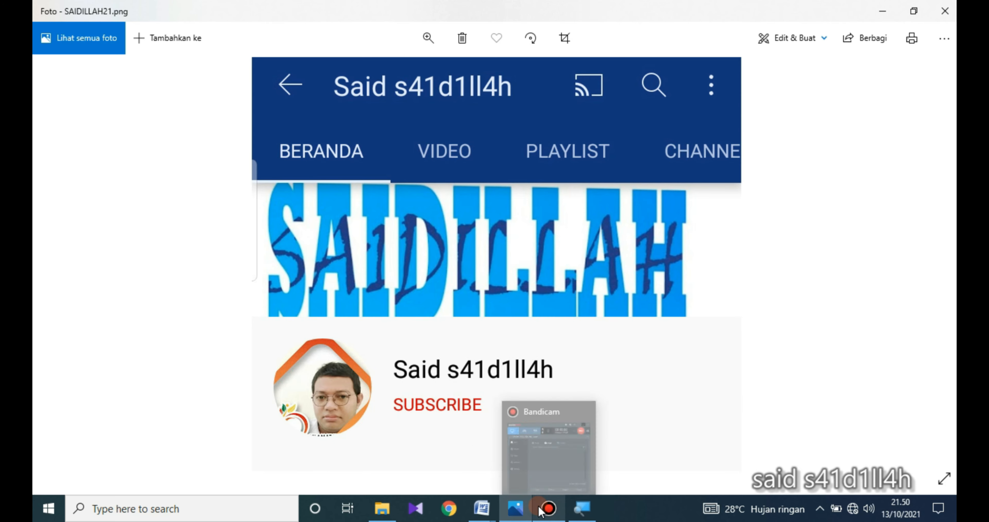